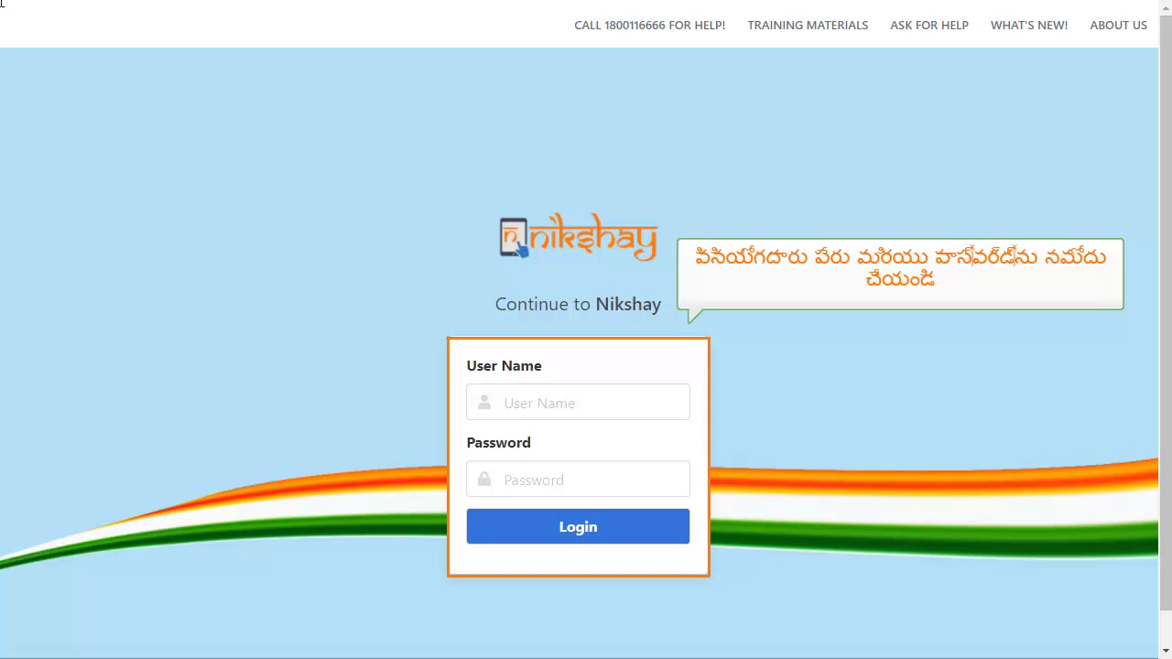
- Sign in to Nikshay with the TB unit account's user name and password
{"action": "left_click", "coordinate": [531, 404]}
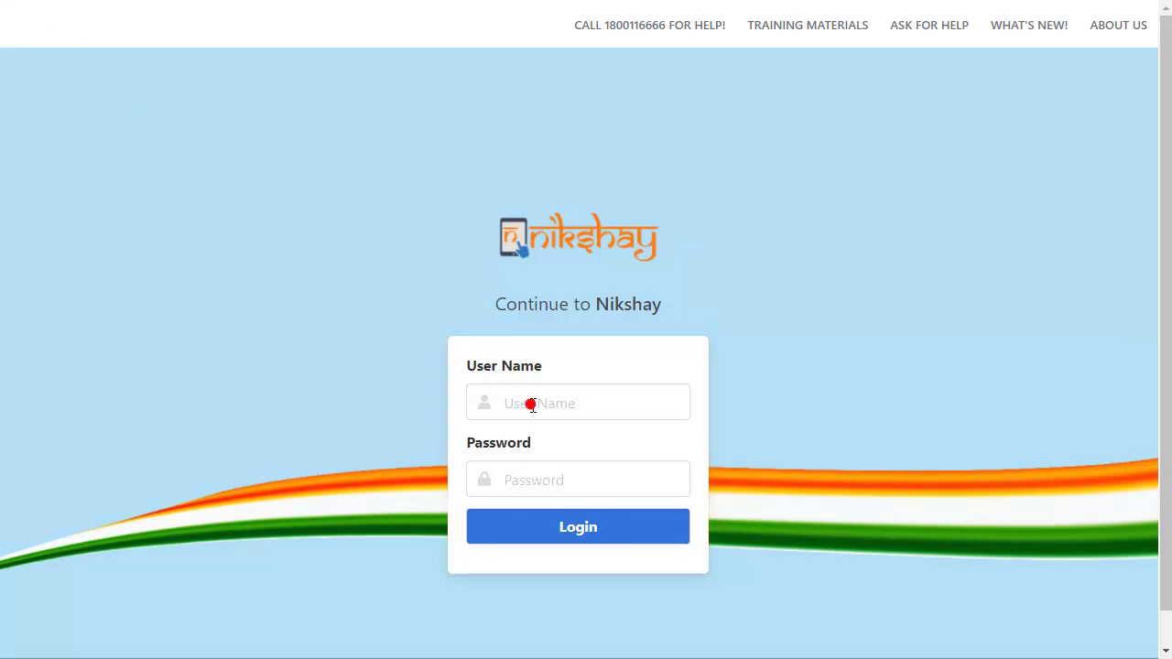
{"action": "type", "text": "tbu-kadha01"}
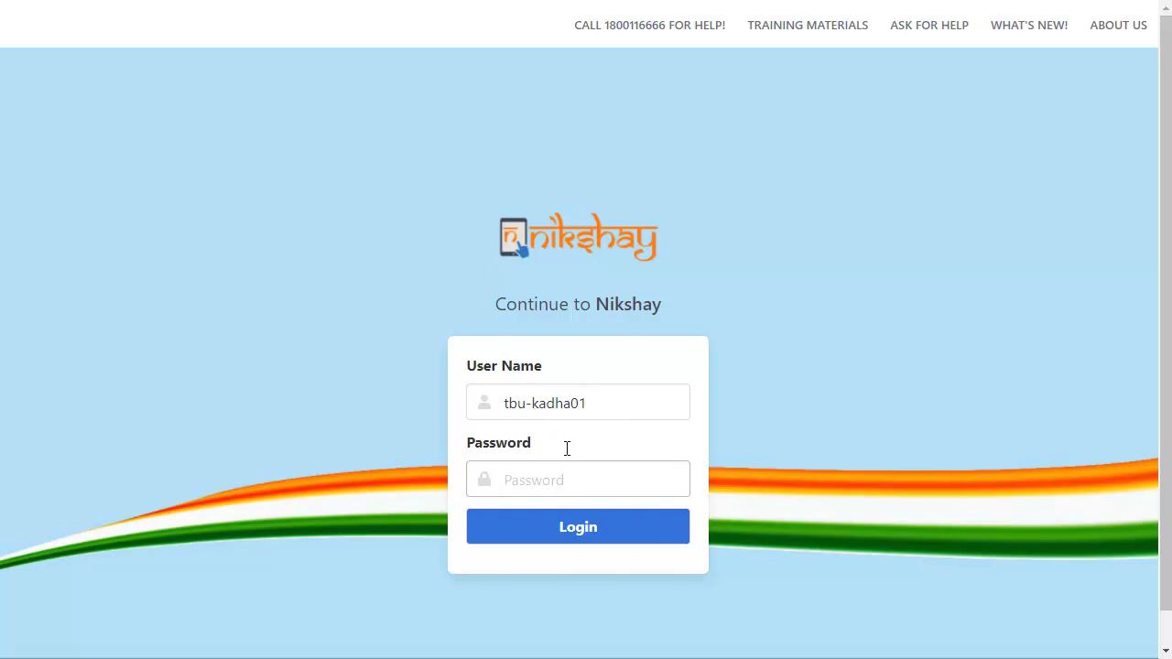
{"action": "left_click", "coordinate": [552, 474]}
{"action": "key", "text": "ctrl+v"}
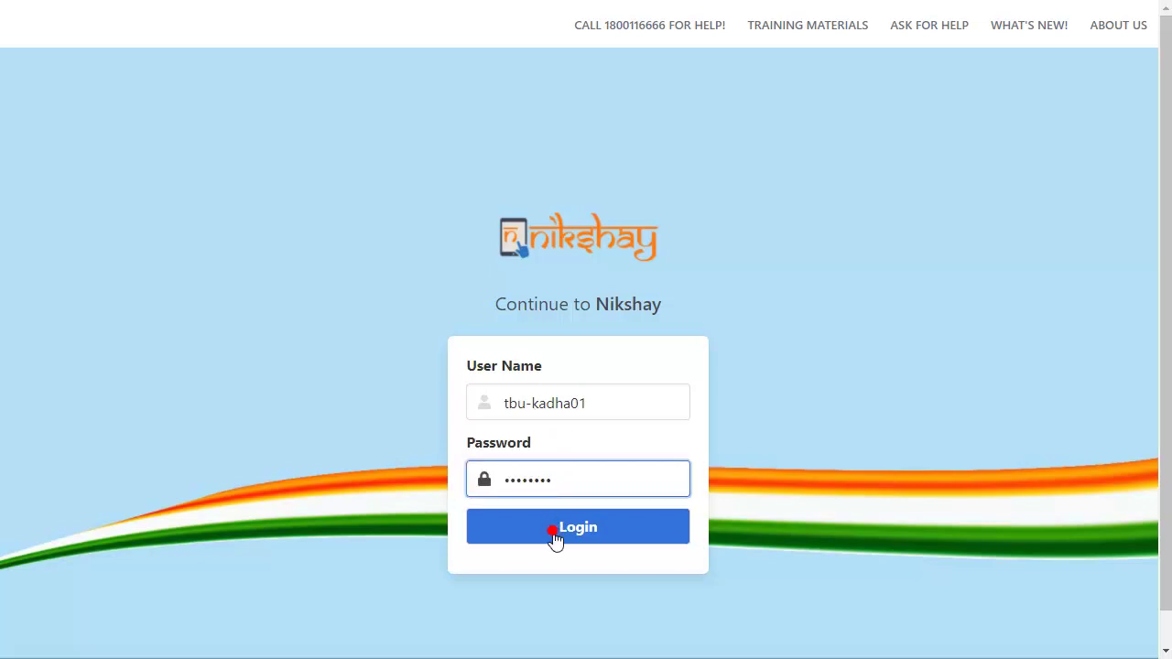
{"action": "left_click", "coordinate": [553, 533]}
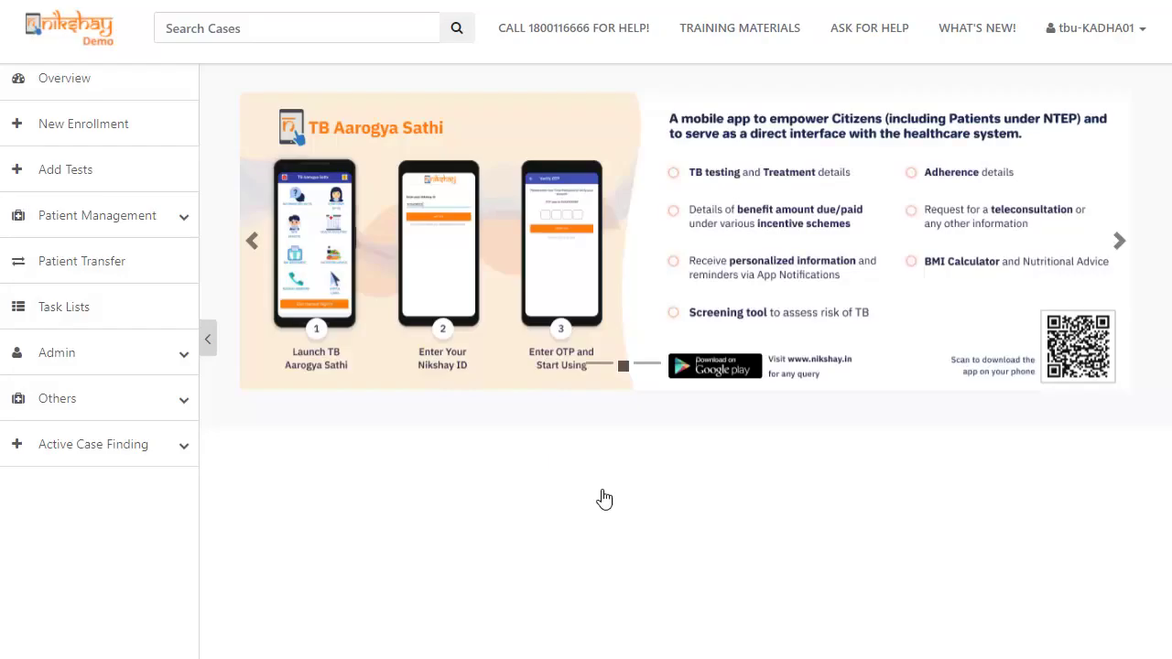
- Go to the Home dashboard from the account menu and expand Admin in the sidebar
{"action": "left_click", "coordinate": [1139, 37]}
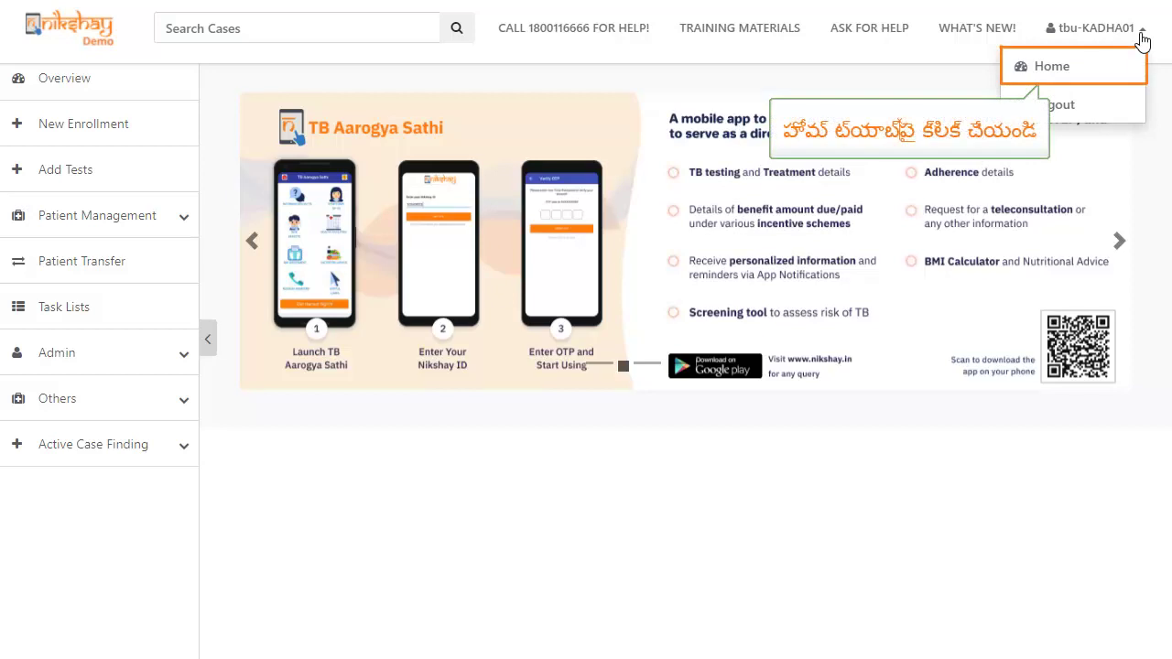
{"action": "left_click", "coordinate": [1097, 68]}
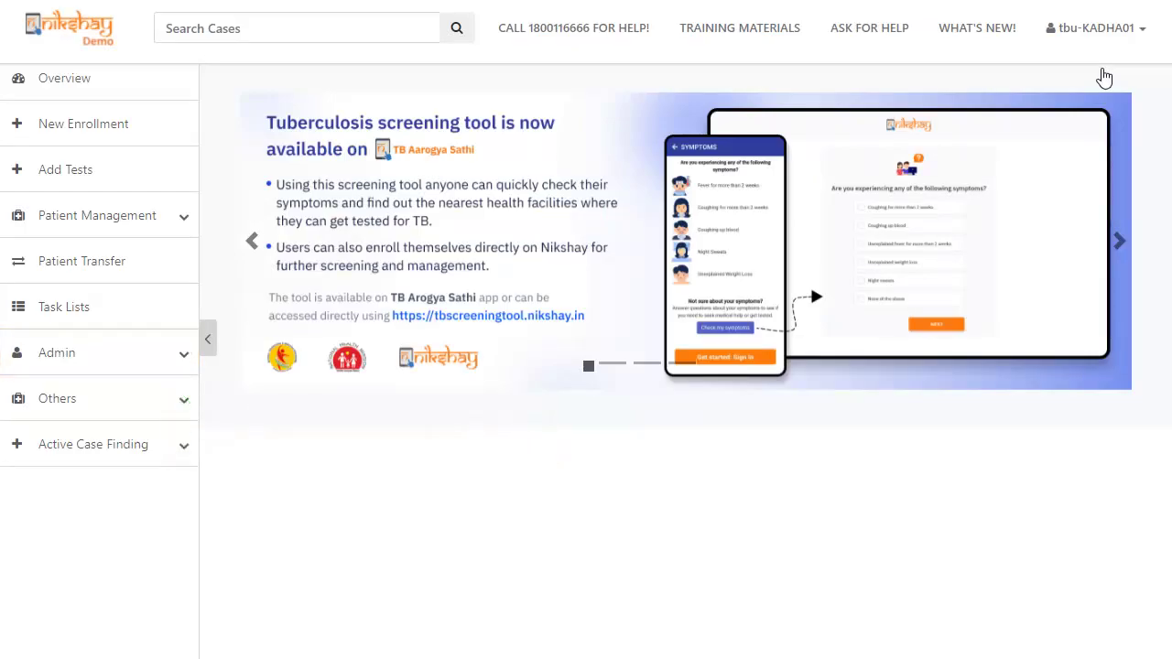
{"action": "left_click", "coordinate": [176, 352]}
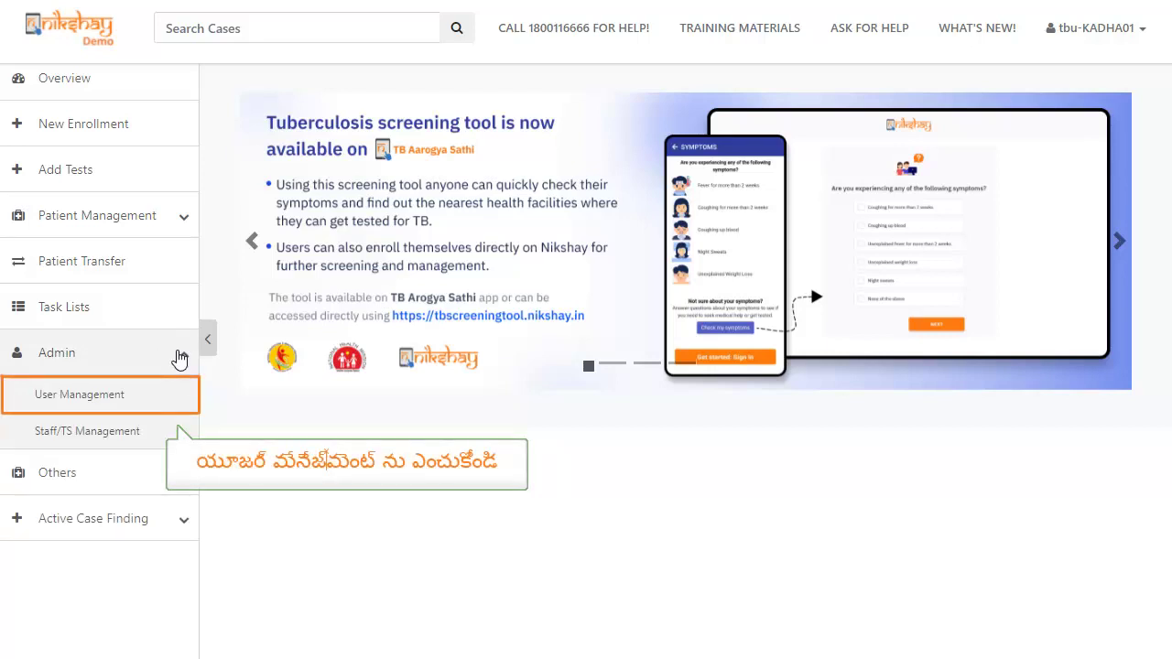
- Open User Management under Admin
{"action": "left_click", "coordinate": [164, 394]}
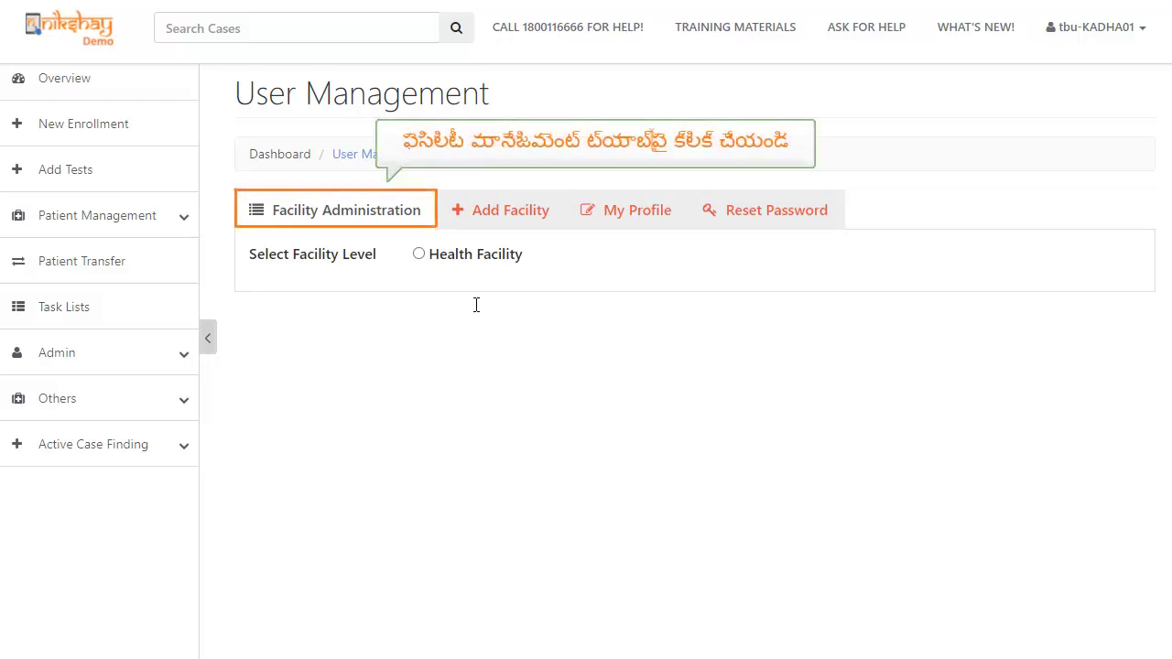
- In Facility Administration, list the Hospital/Clinic/Nursing Home health facilities
{"action": "left_click", "coordinate": [337, 211]}
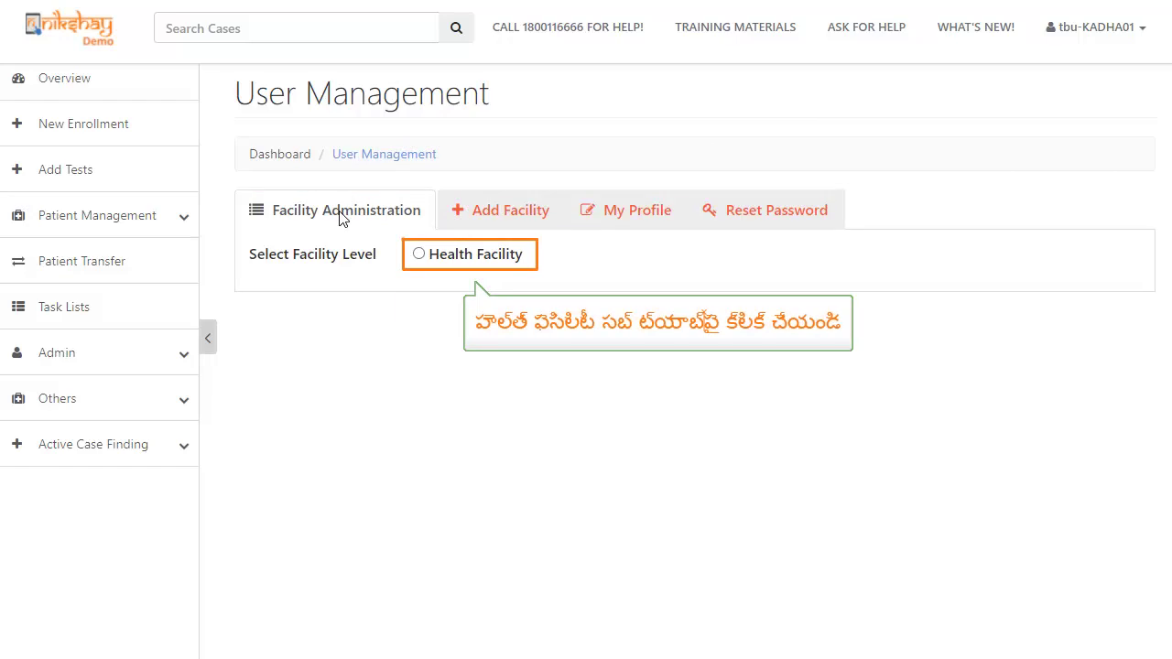
{"action": "left_click", "coordinate": [418, 255]}
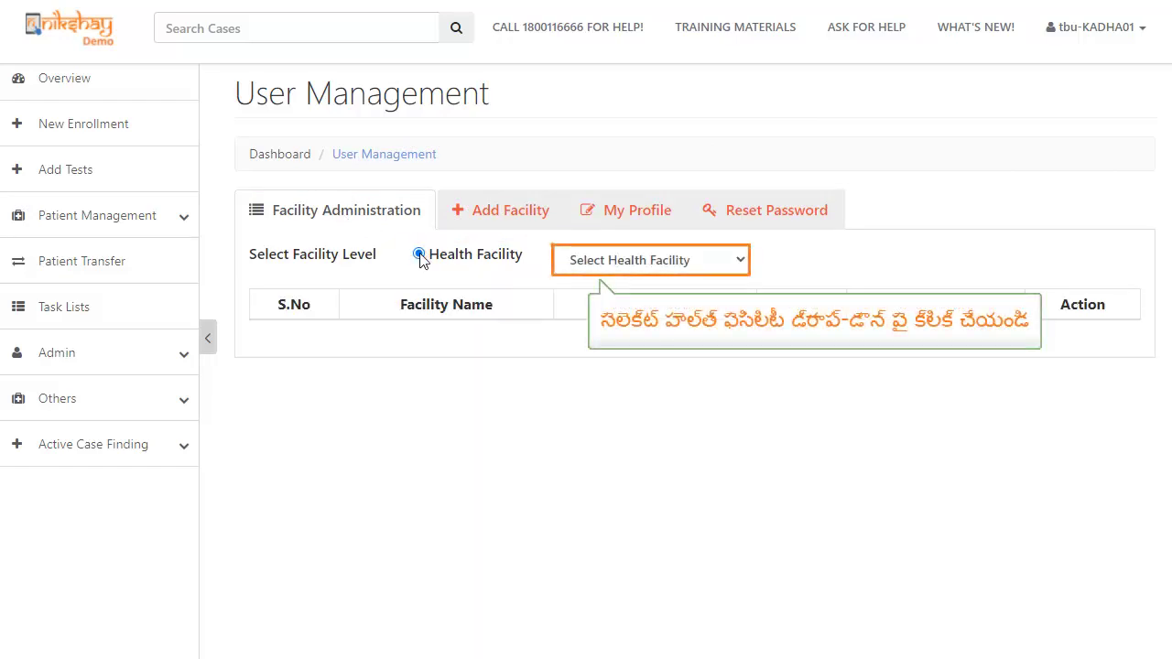
{"action": "left_click", "coordinate": [642, 263]}
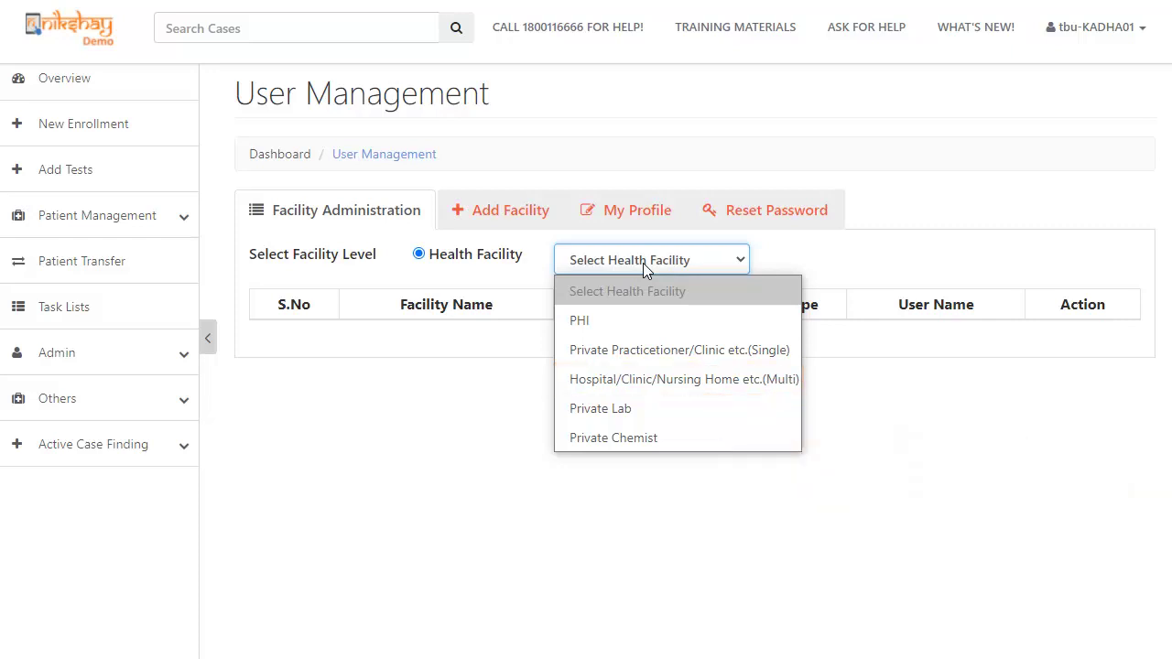
{"action": "left_click", "coordinate": [651, 381]}
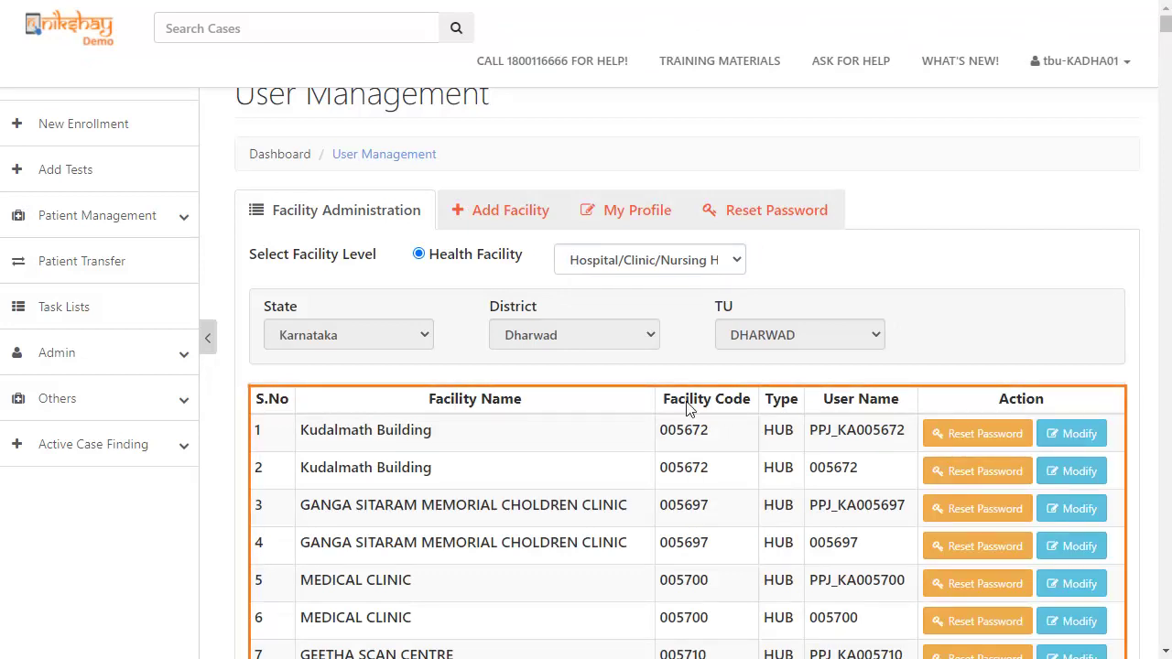
- Scroll to V.J. KANABARGI FAMILY CLINIC and open its profile with Modify
{"action": "left_click_drag", "start_coordinate": [1165, 24], "coordinate": [1165, 80]}
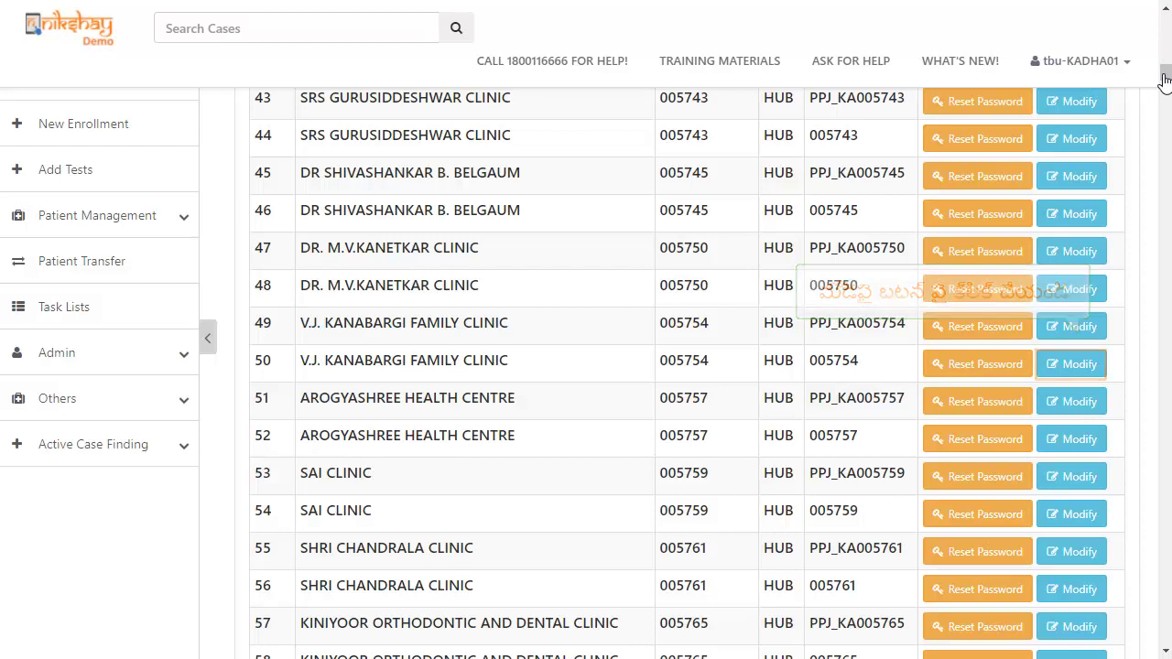
{"action": "left_click", "coordinate": [1060, 366]}
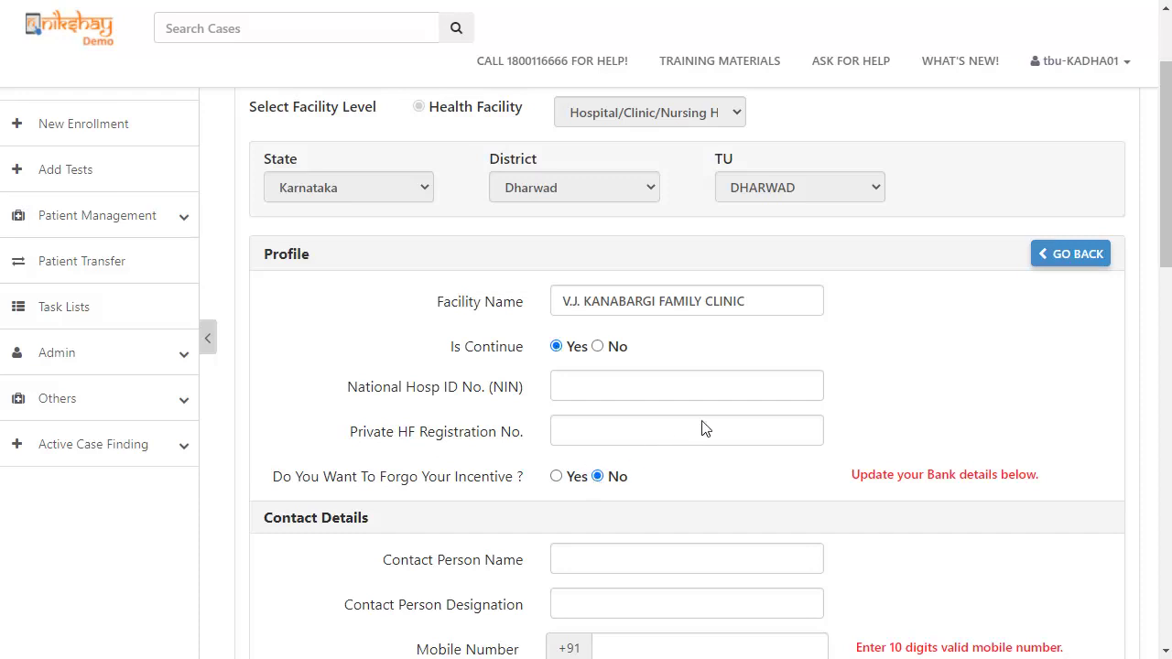
- Enter the clinic's 10-digit contact mobile number and scroll down to Provider Bank Information
{"action": "left_click_drag", "start_coordinate": [1168, 190], "coordinate": [1168, 286]}
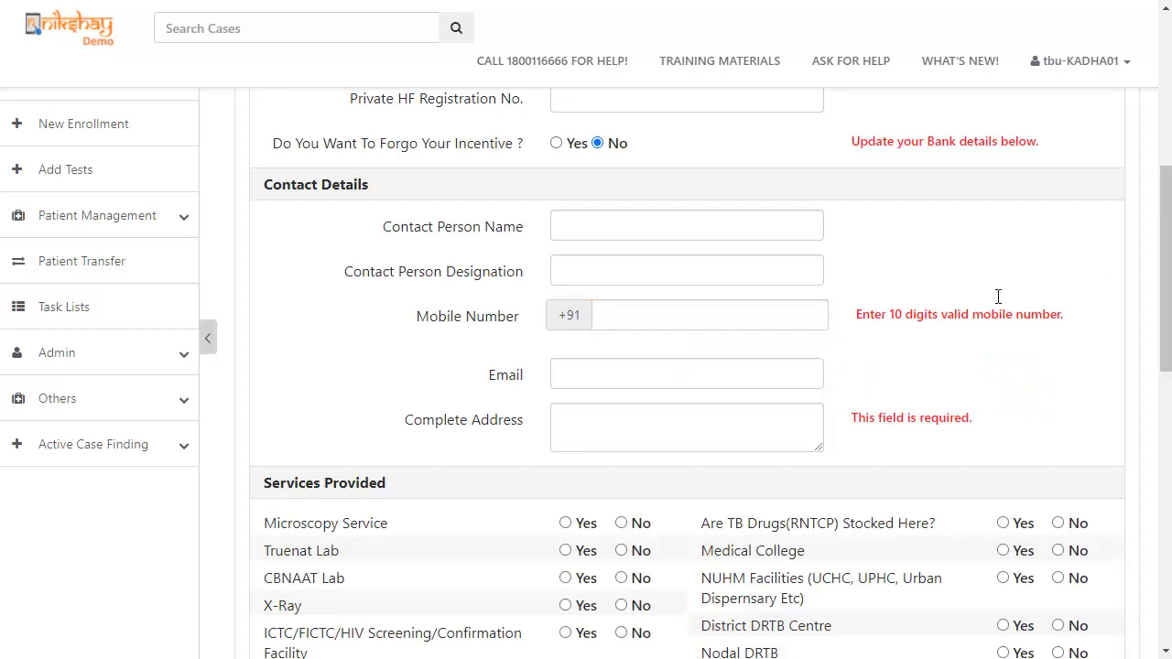
{"action": "left_click", "coordinate": [705, 316]}
{"action": "key", "text": "ctrl+v"}
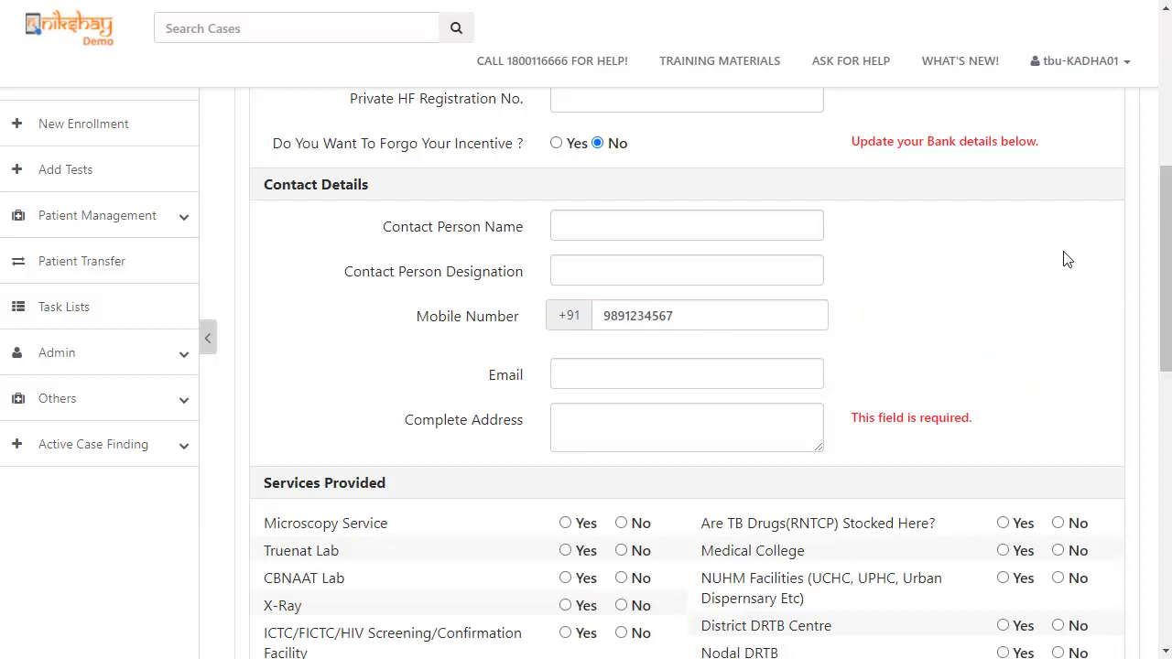
{"action": "scroll", "coordinate": [1164, 240], "scroll_direction": "down", "scroll_amount": 7}
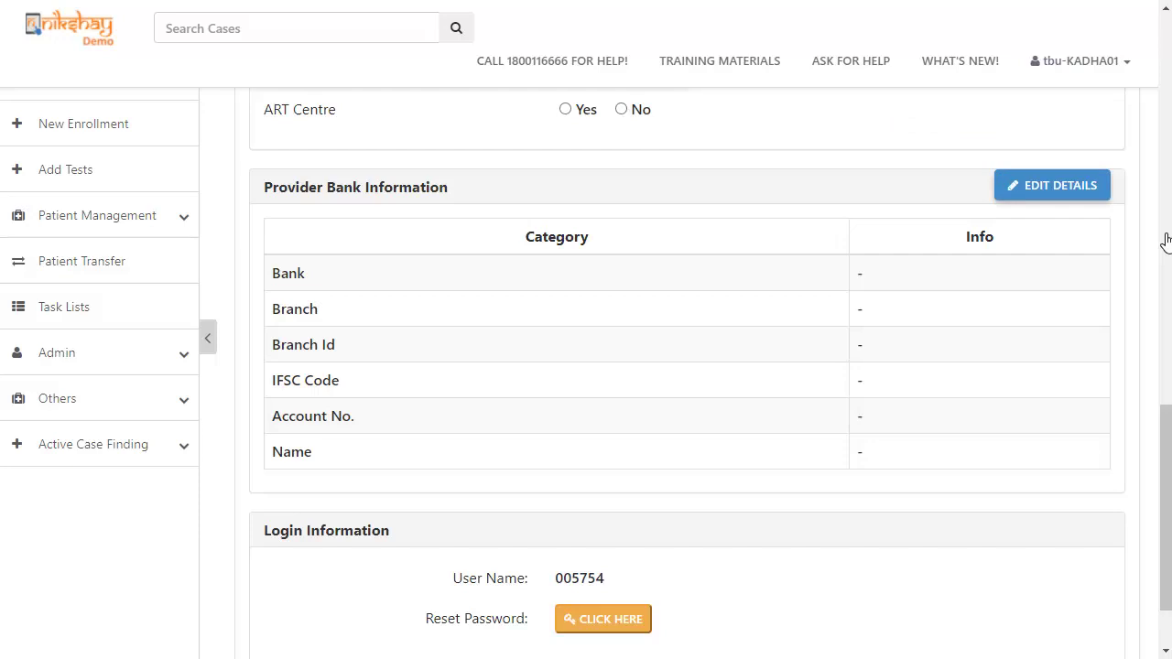
- Enter bank 'State bank of india' and select its Gandhinagar, Dharwad branch
{"action": "left_click", "coordinate": [1076, 184]}
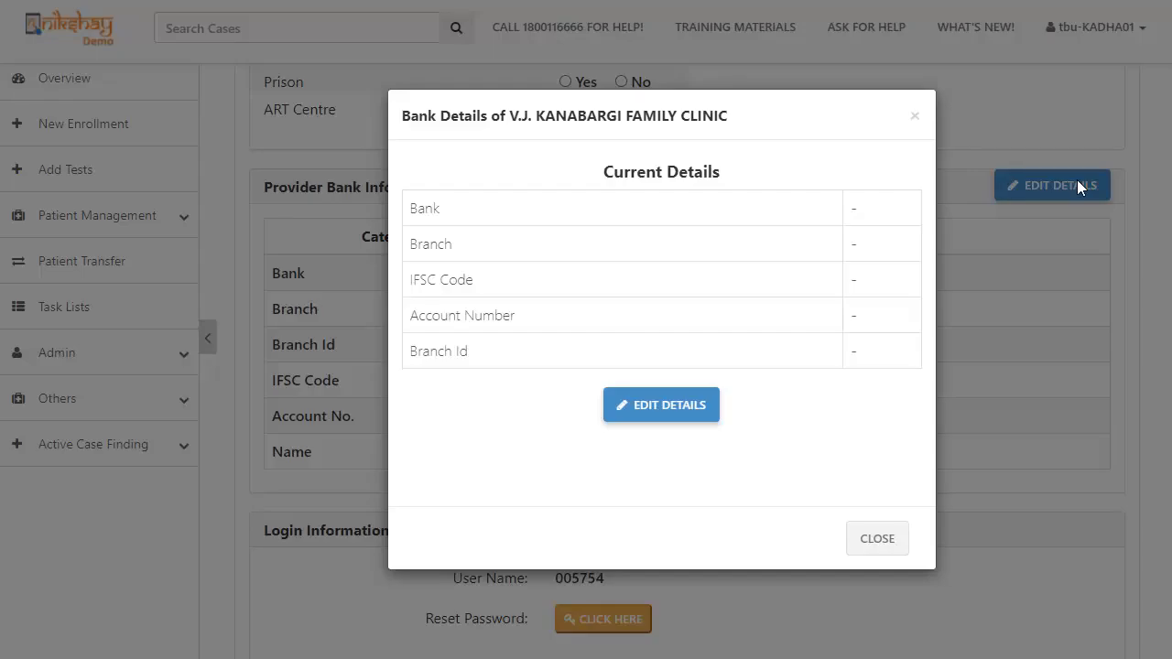
{"action": "left_click", "coordinate": [659, 409]}
{"action": "scroll", "coordinate": [920, 311], "scroll_direction": "down", "scroll_amount": 3}
{"action": "left_click", "coordinate": [473, 295]}
{"action": "type", "text": "State bank of india"}
{"action": "left_click", "coordinate": [704, 308]}
{"action": "type", "text": "dharwad"}
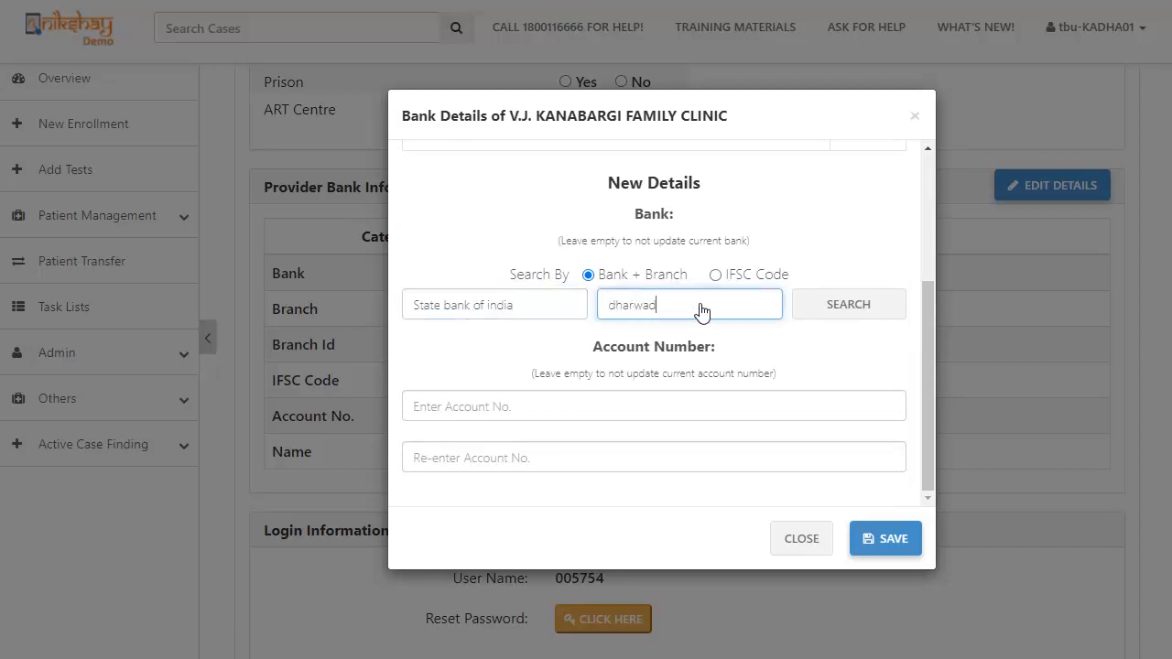
{"action": "left_click", "coordinate": [852, 302]}
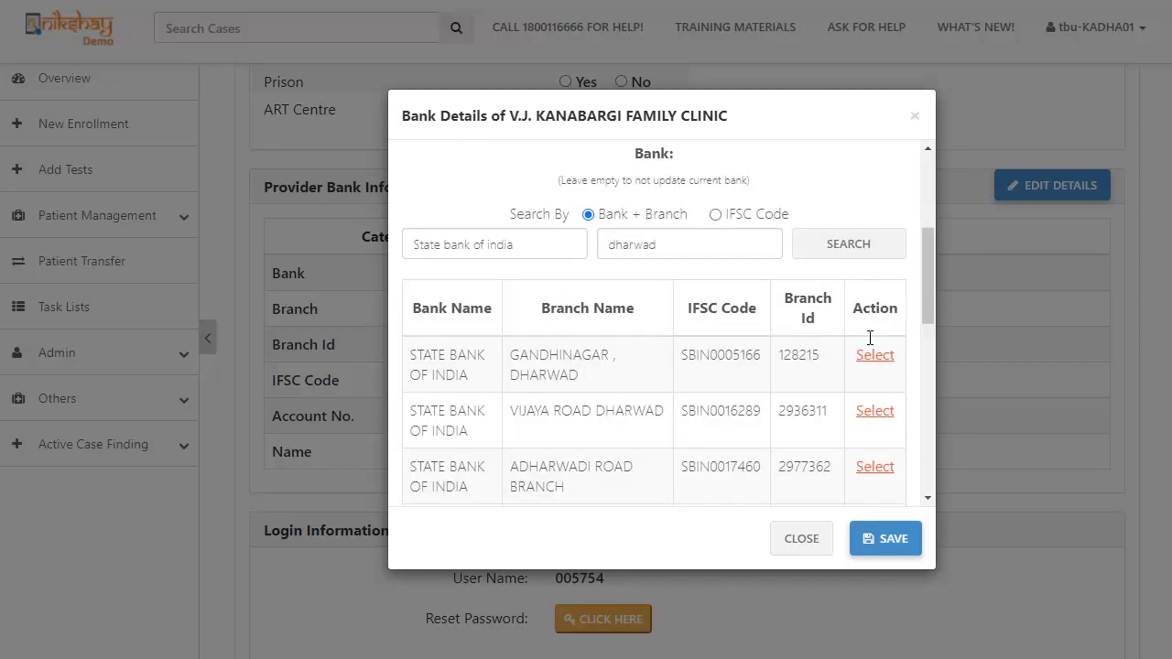
{"action": "left_click", "coordinate": [870, 354]}
- Enter and confirm the clinic's bank account number, then save the bank details
{"action": "left_click", "coordinate": [738, 406]}
{"action": "left_click", "coordinate": [664, 463]}
{"action": "left_click", "coordinate": [885, 538]}
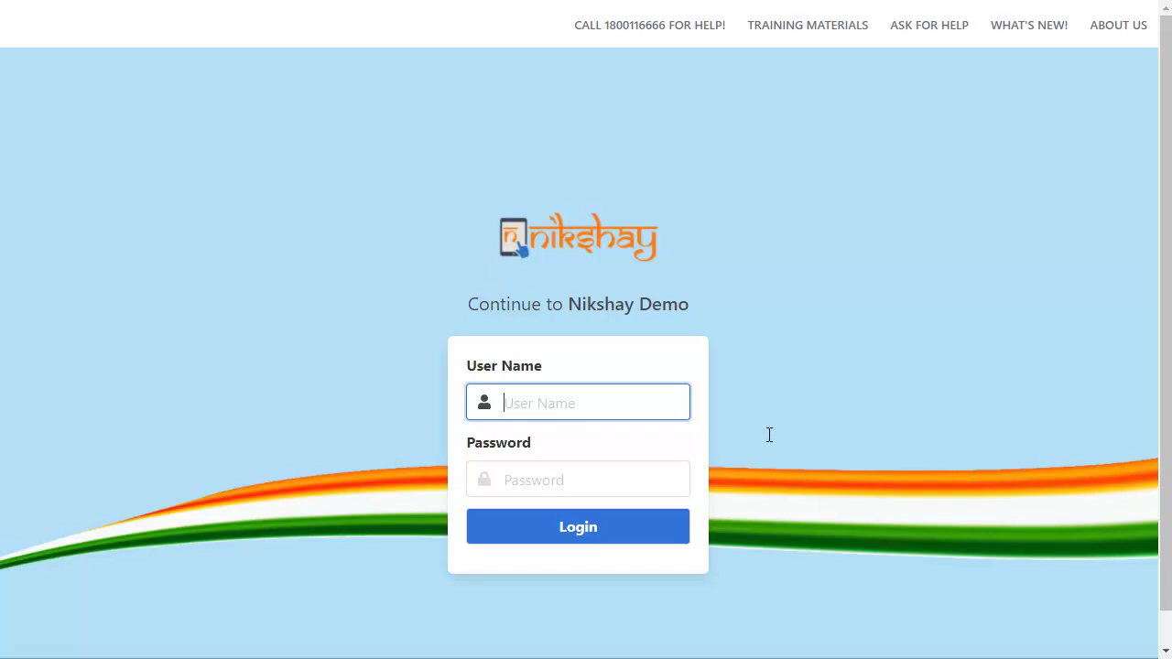
- Sign in with the DBT approver's user name and password and open the Home DBT dashboard
{"action": "left_click", "coordinate": [535, 403]}
{"action": "left_click", "coordinate": [546, 479]}
{"action": "type", "text": "********"}
{"action": "left_click", "coordinate": [549, 526]}
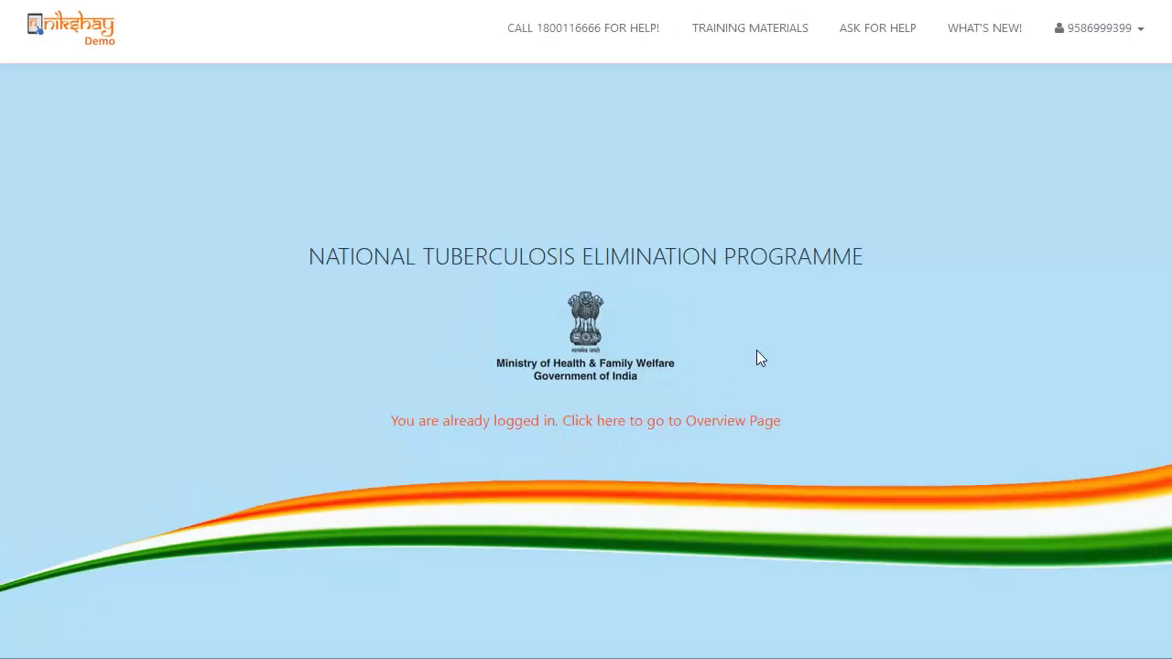
{"action": "left_click", "coordinate": [1127, 36]}
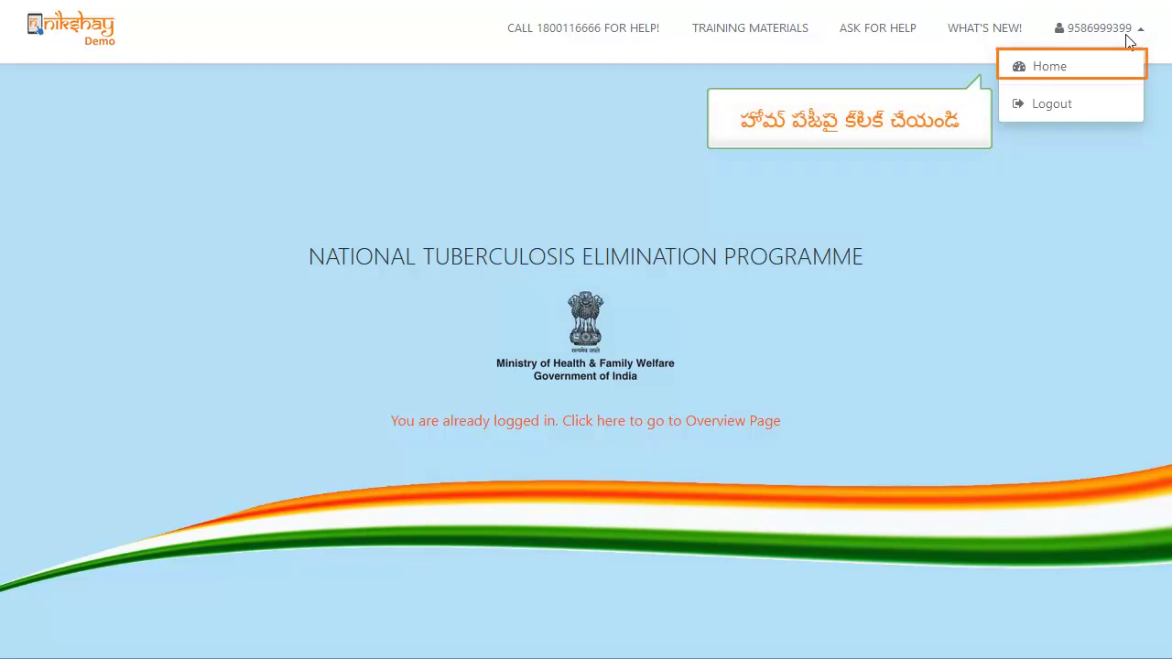
{"action": "left_click", "coordinate": [1132, 81]}
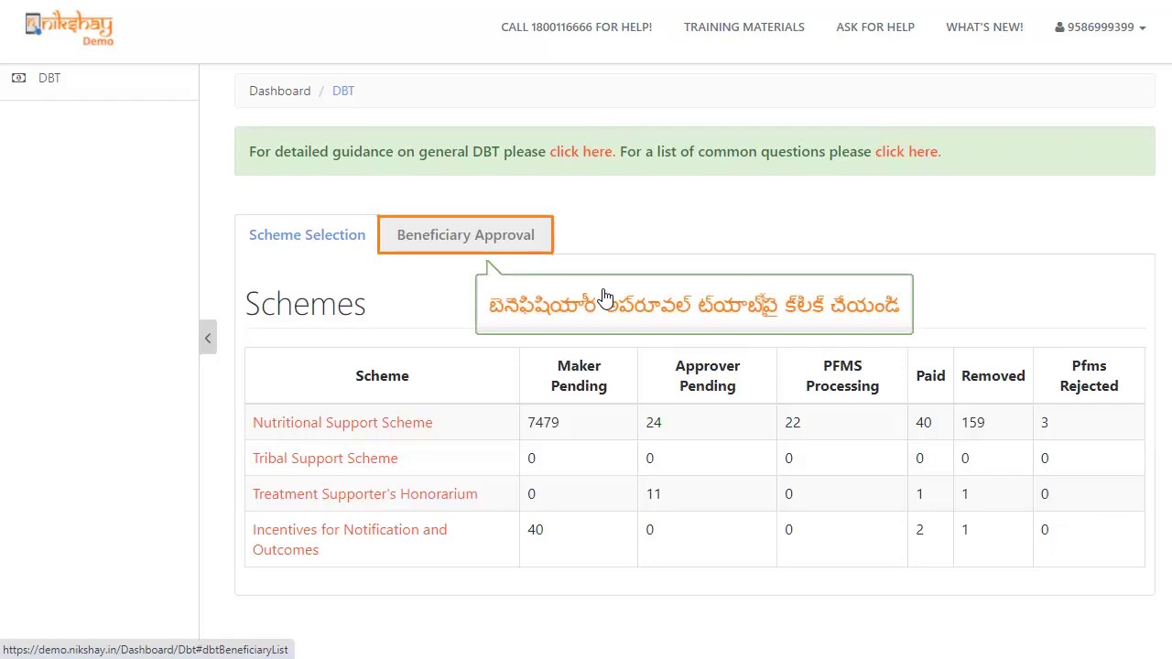
- Show the Private Sector list under Beneficiary Approval and scroll to V.J. KANABARGI FAMILY CLINIC
{"action": "left_click", "coordinate": [506, 237]}
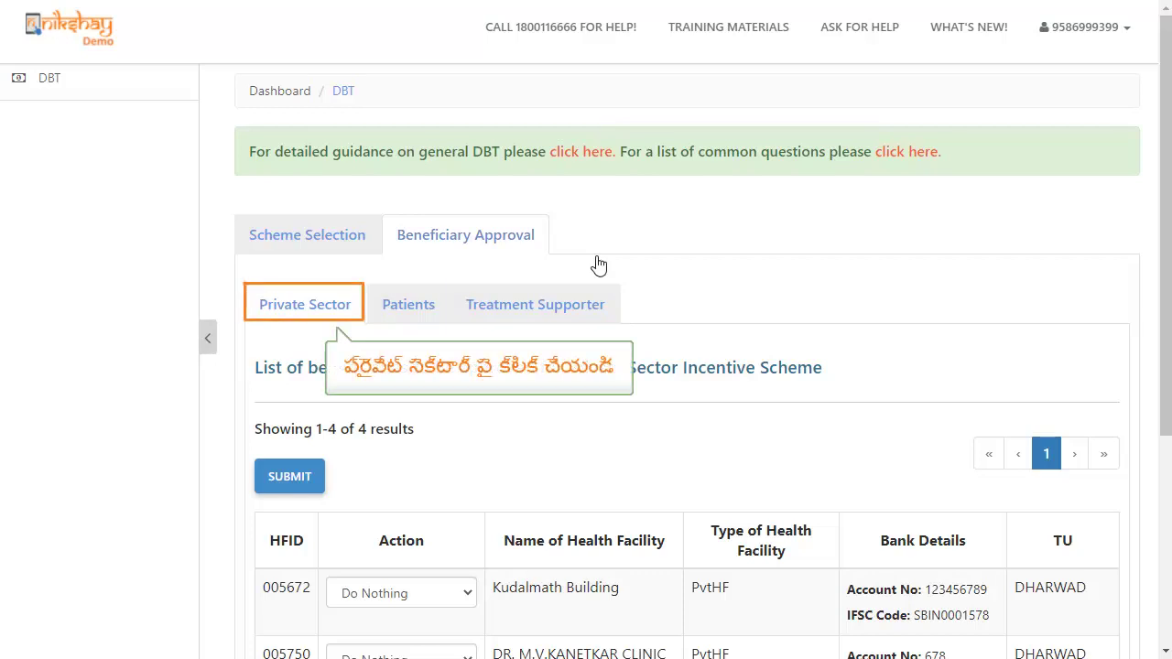
{"action": "left_click", "coordinate": [316, 307]}
{"action": "left_click_drag", "start_coordinate": [1164, 245], "coordinate": [1165, 419]}
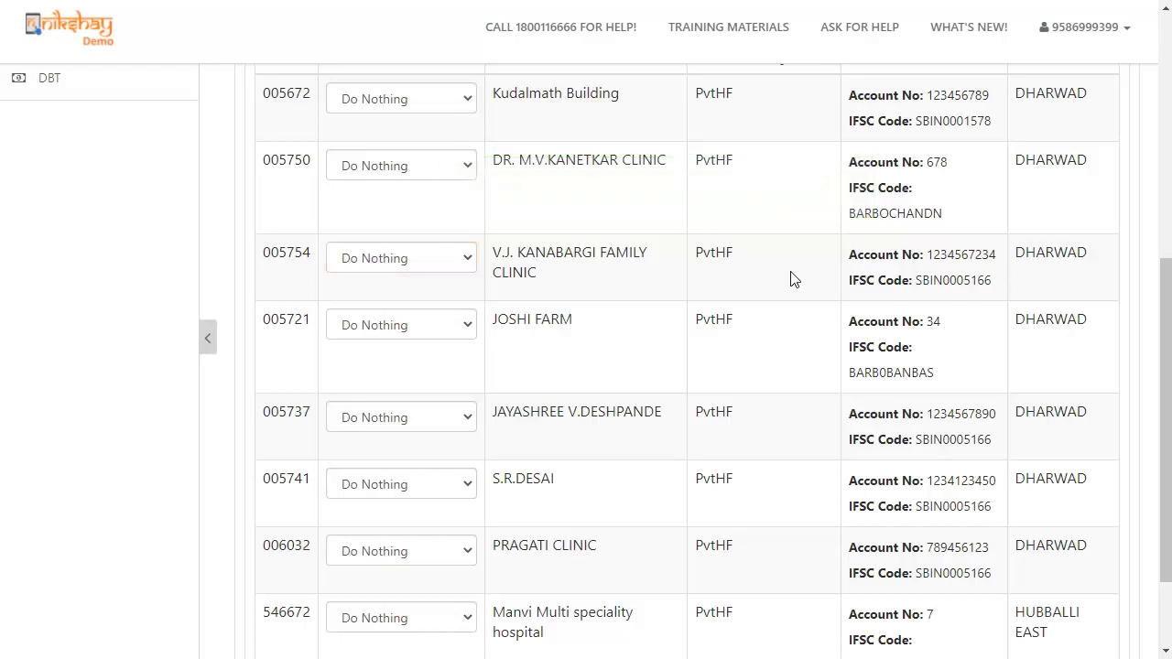
- Set V.J. KANABARGI FAMILY CLINIC's action to Approve and submit the approvals
{"action": "left_click", "coordinate": [436, 276]}
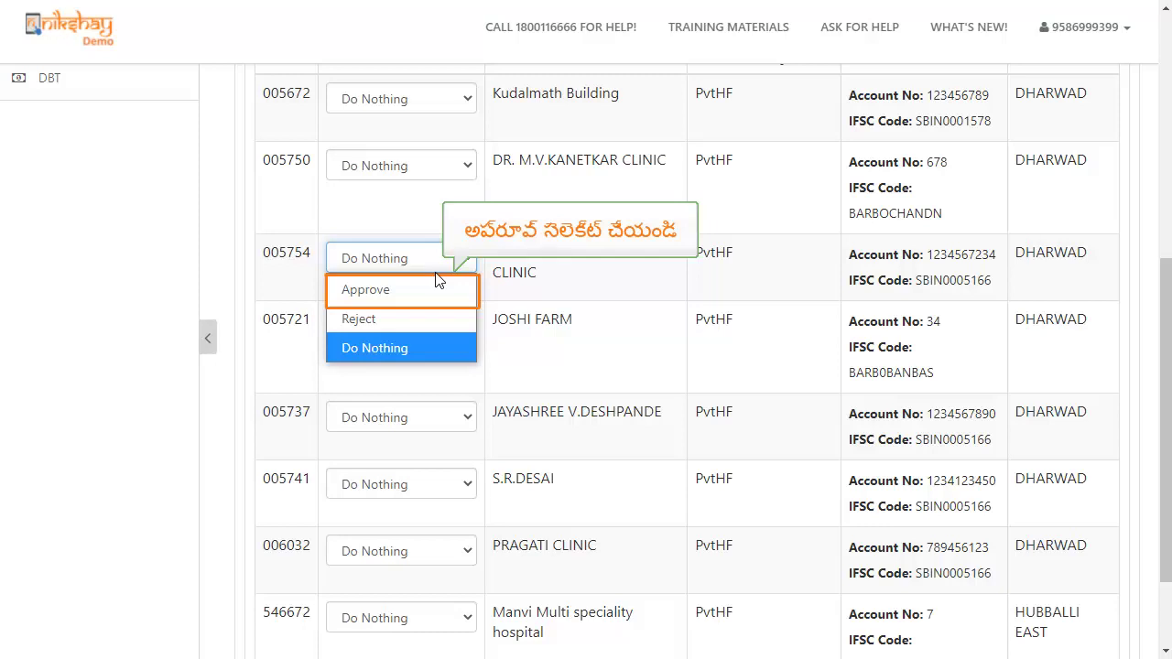
{"action": "left_click", "coordinate": [431, 293]}
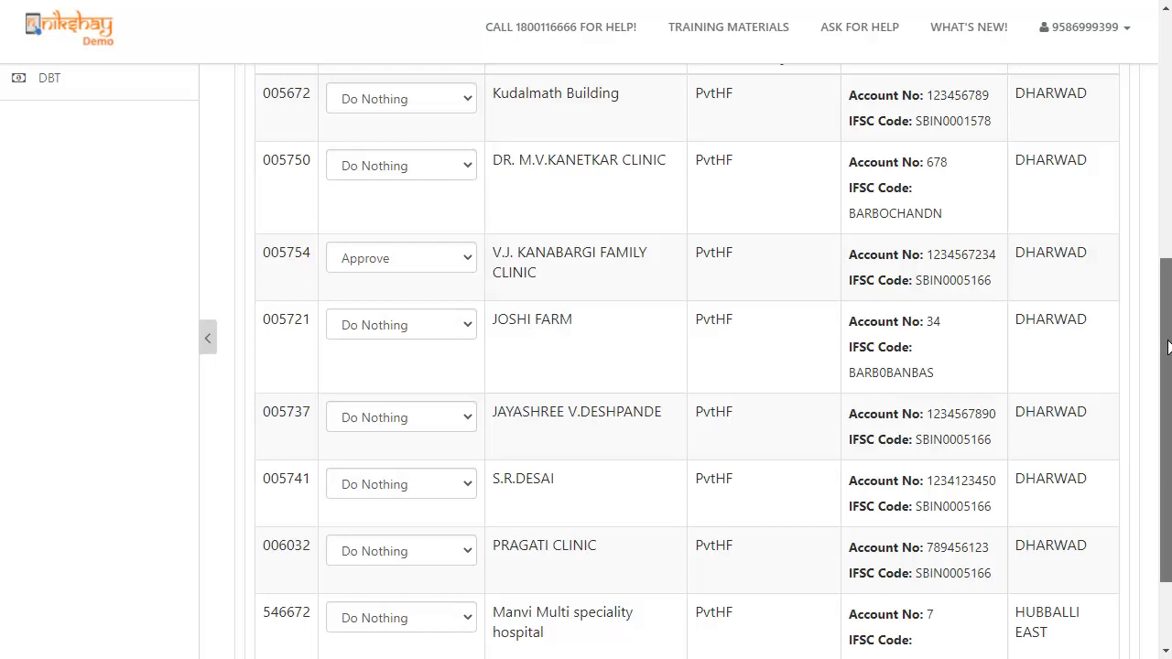
{"action": "scroll", "coordinate": [1168, 346], "scroll_direction": "up", "scroll_amount": 5}
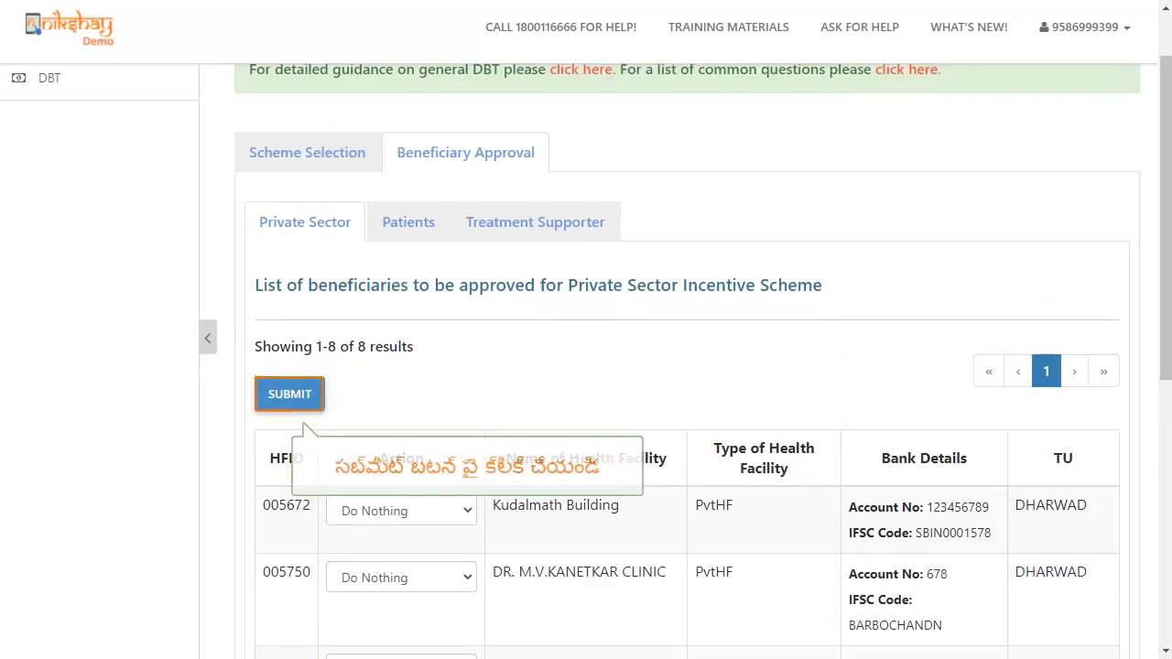
{"action": "left_click", "coordinate": [293, 392]}
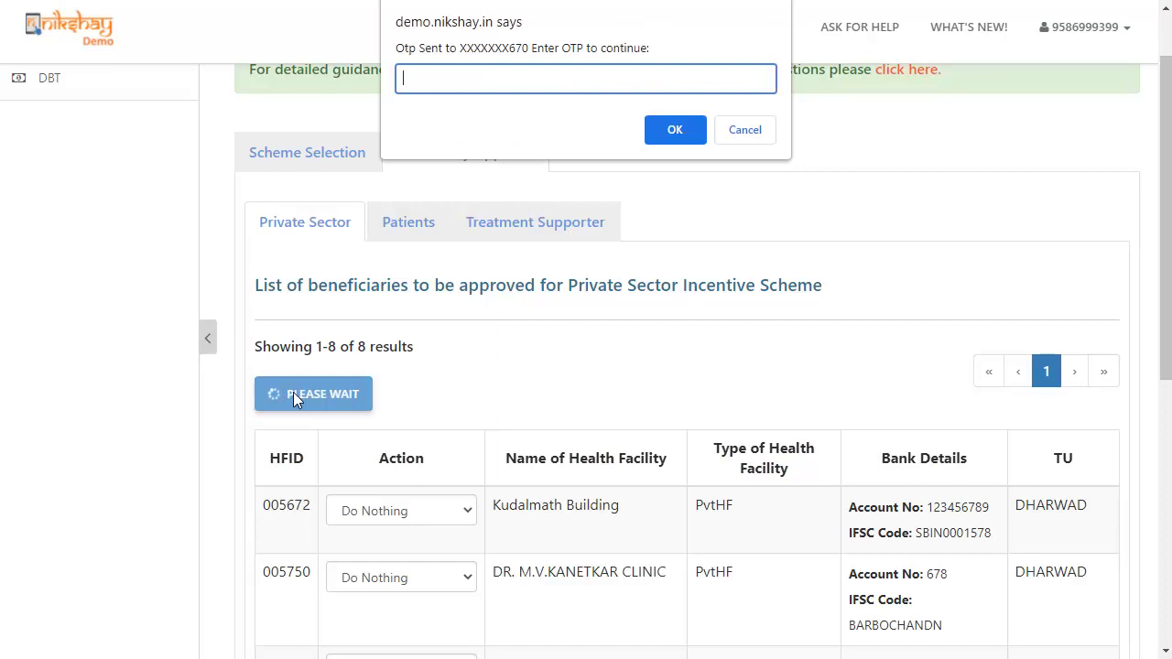